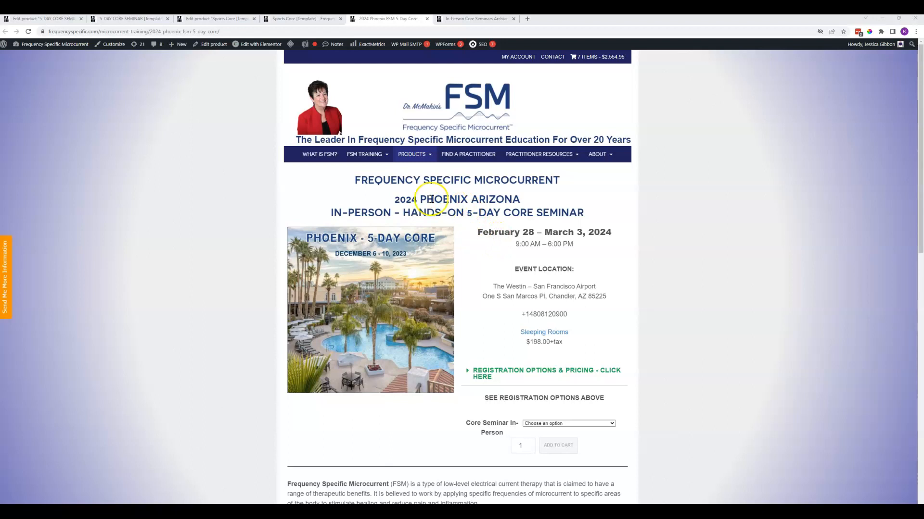
# Check the title and event location on the 2024 Phoenix 5-Day Core seminar page, and close that page
pyautogui.moveTo(400, 200); pyautogui.dragTo(513, 199)
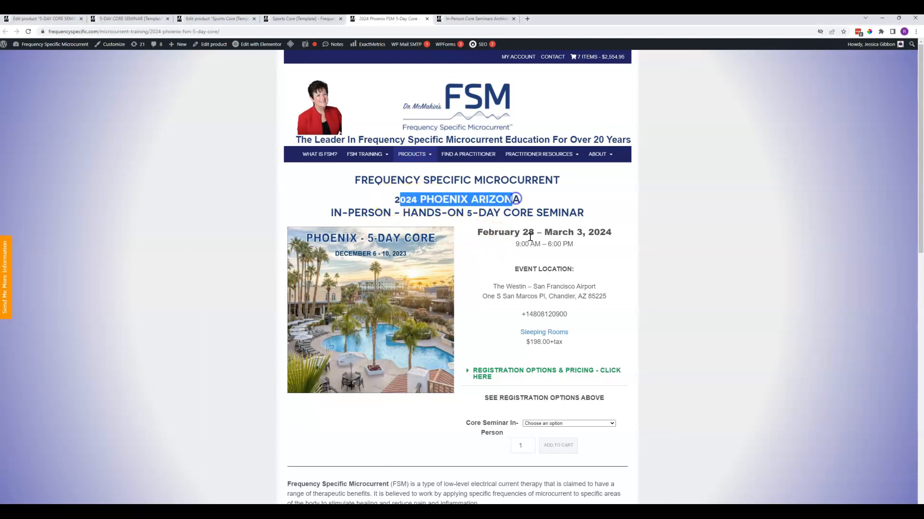
pyautogui.moveTo(596, 286); pyautogui.dragTo(529, 284)
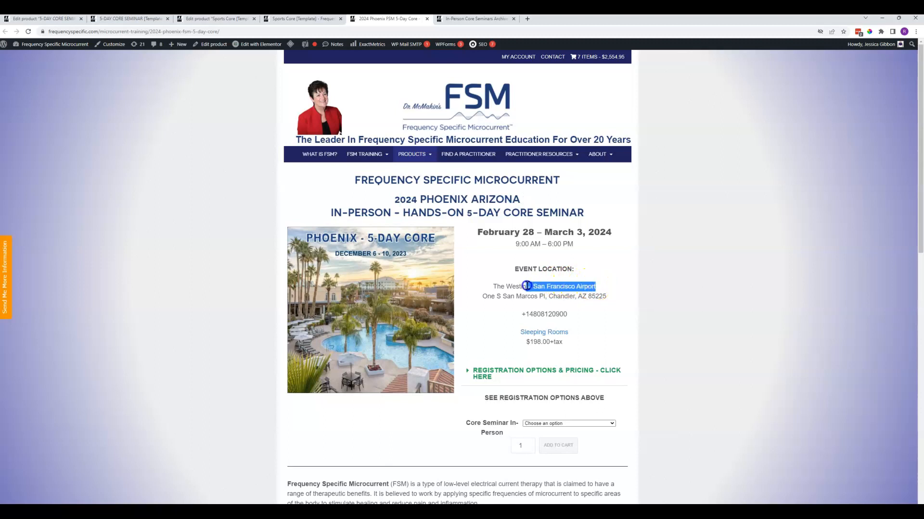
pyautogui.moveTo(607, 296); pyautogui.dragTo(539, 296)
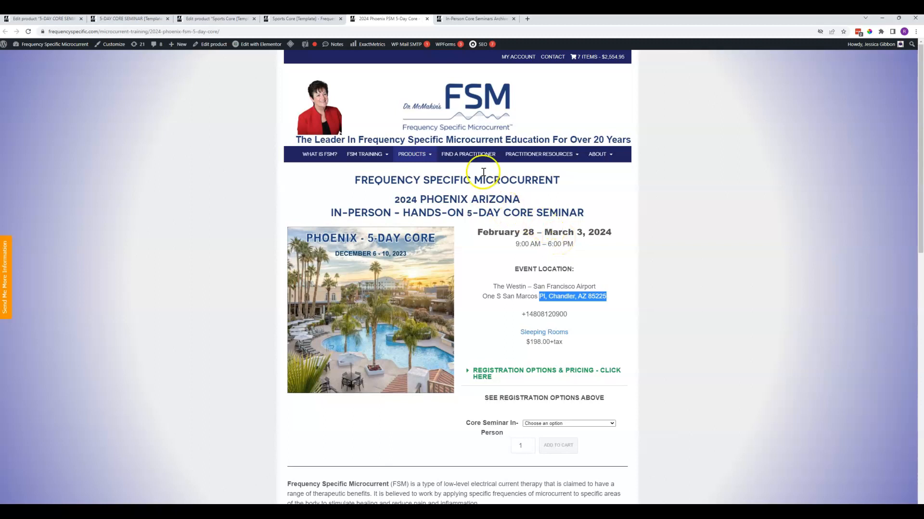
pyautogui.click(427, 20)
# Compare the 5-Day Core Seminar and Sports Core template previews with the In-Person Core Seminars category, including the Sports Core accommodations
pyautogui.click(119, 21)
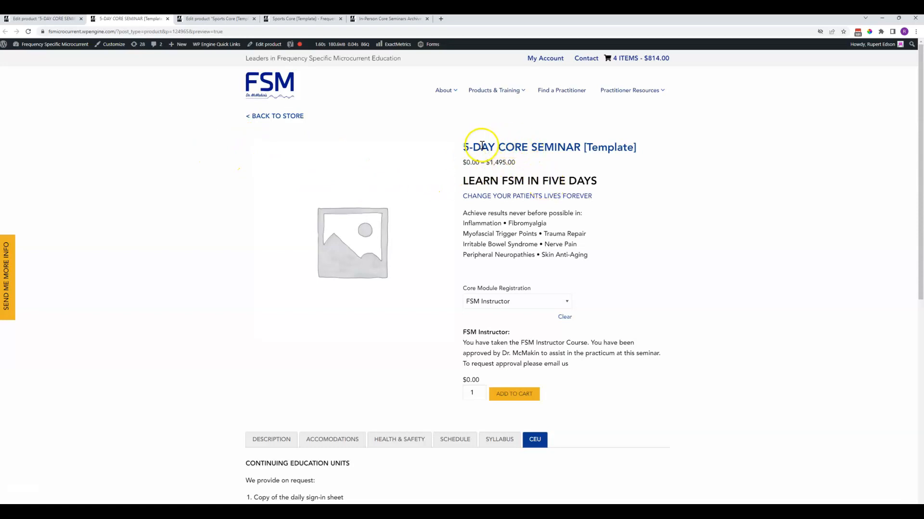
pyautogui.moveTo(468, 147); pyautogui.dragTo(570, 147)
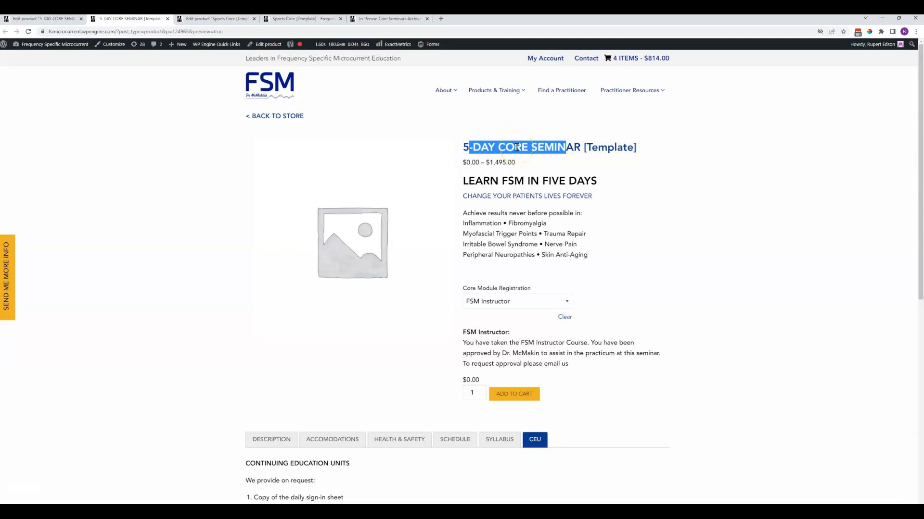
pyautogui.click(308, 19)
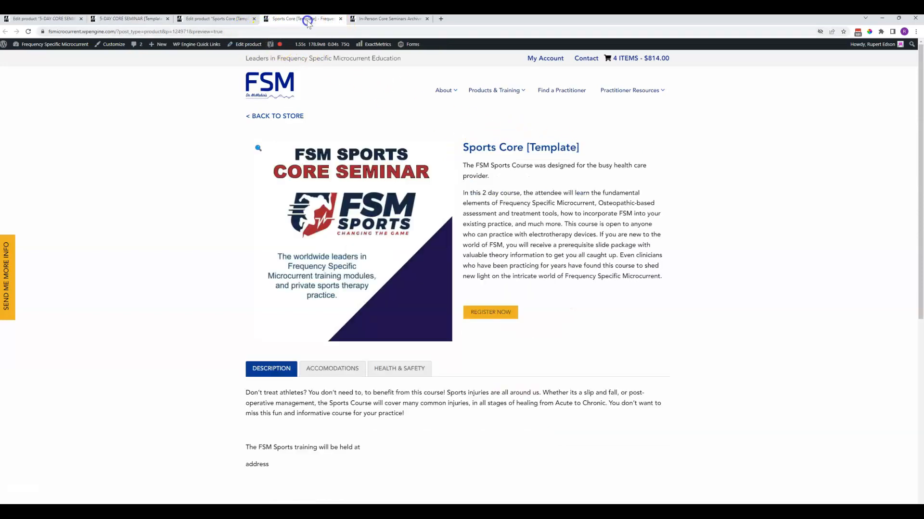
pyautogui.click(383, 22)
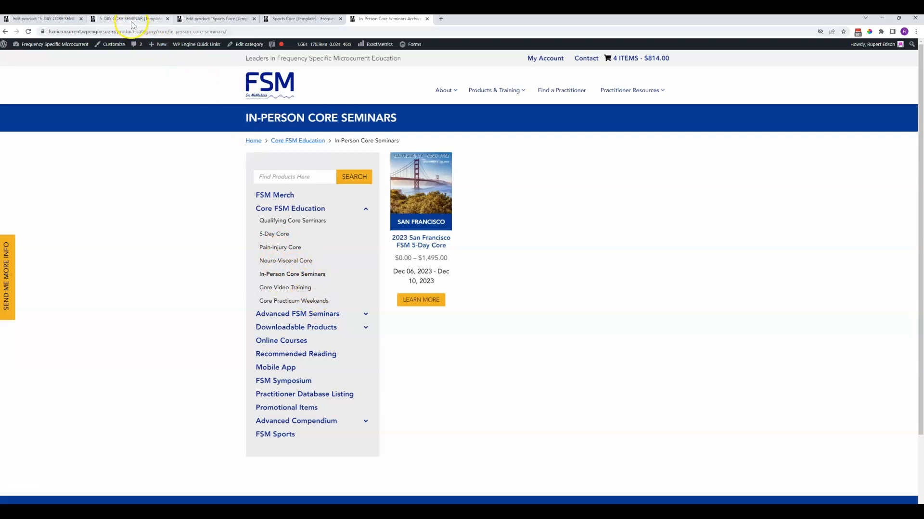
pyautogui.click(219, 20)
pyautogui.click(302, 20)
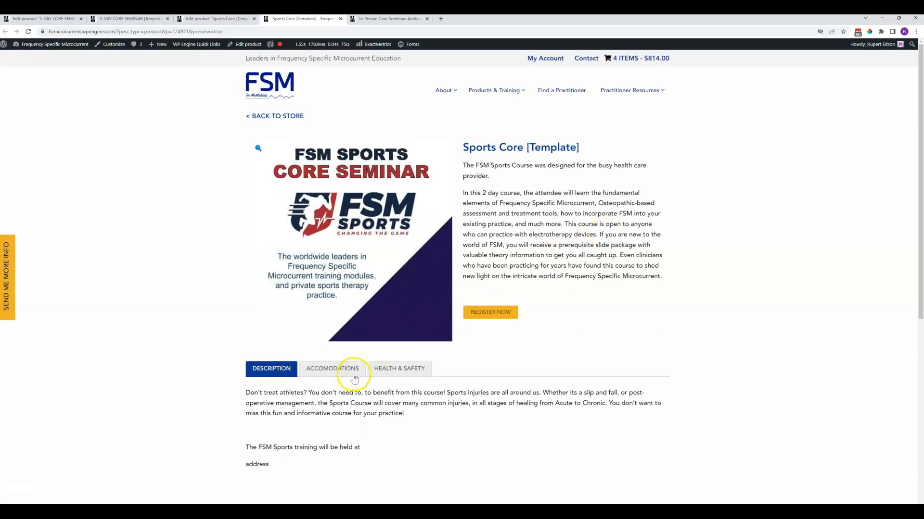
pyautogui.click(338, 372)
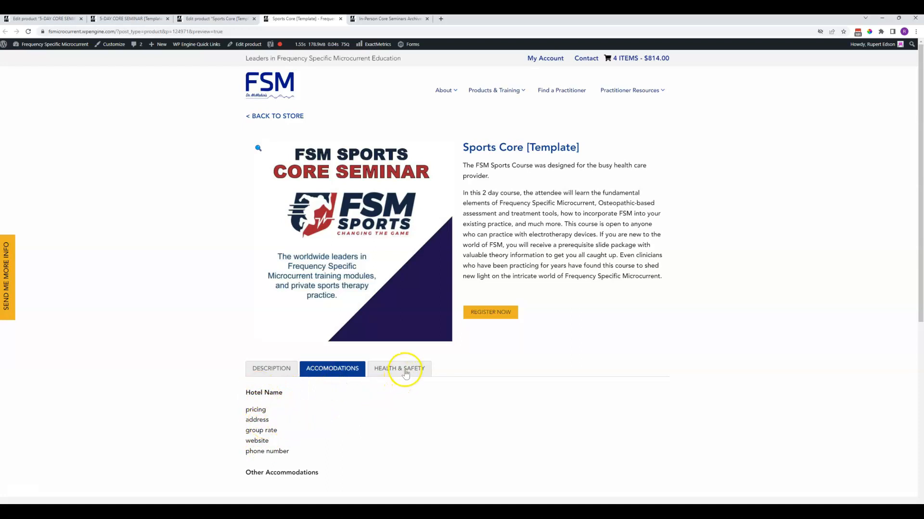
# From the 5-Day Core Seminar template's edit page, open the Products list in a separate browser tab placed first
pyautogui.click(45, 21)
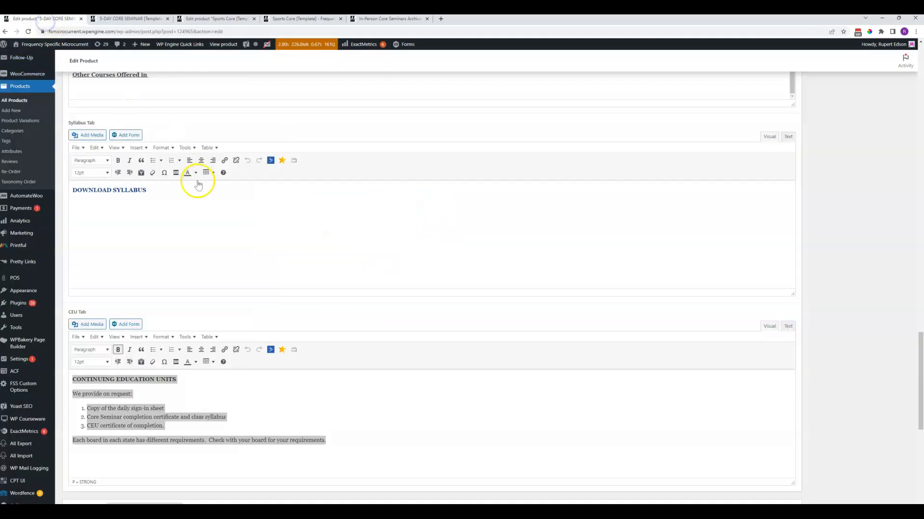
pyautogui.scroll(10, 200, 196)
pyautogui.scroll(15, 202, 202)
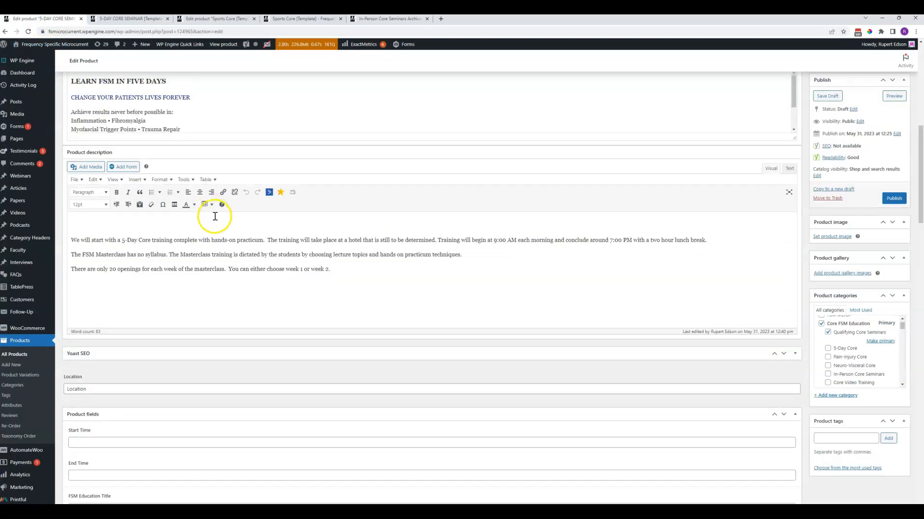
pyautogui.rightClick(18, 341)
pyautogui.click(50, 348)
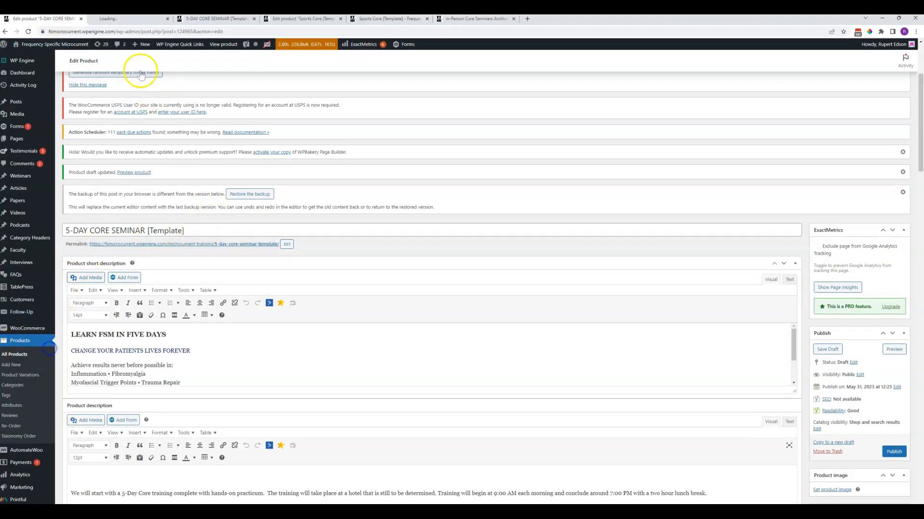
pyautogui.click(128, 22)
pyautogui.moveTo(129, 21); pyautogui.dragTo(47, 20)
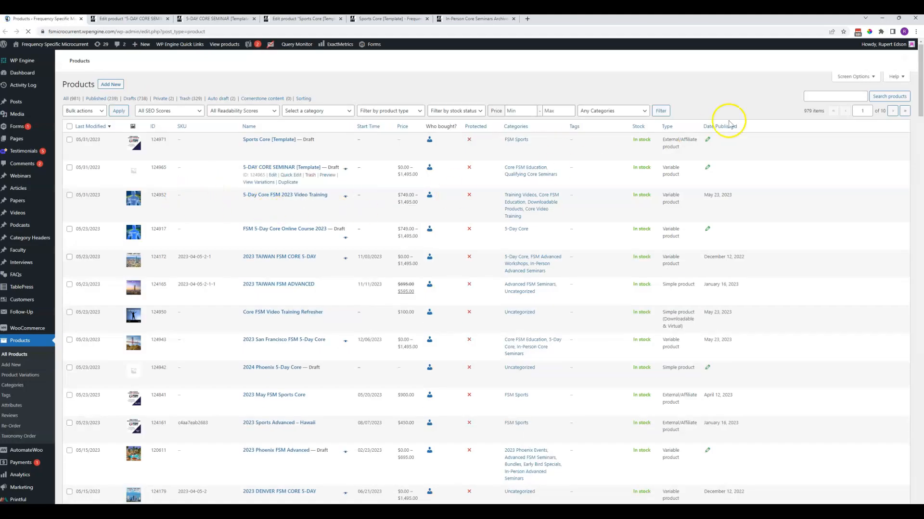
# Search the product list for "template"
pyautogui.click(818, 97)
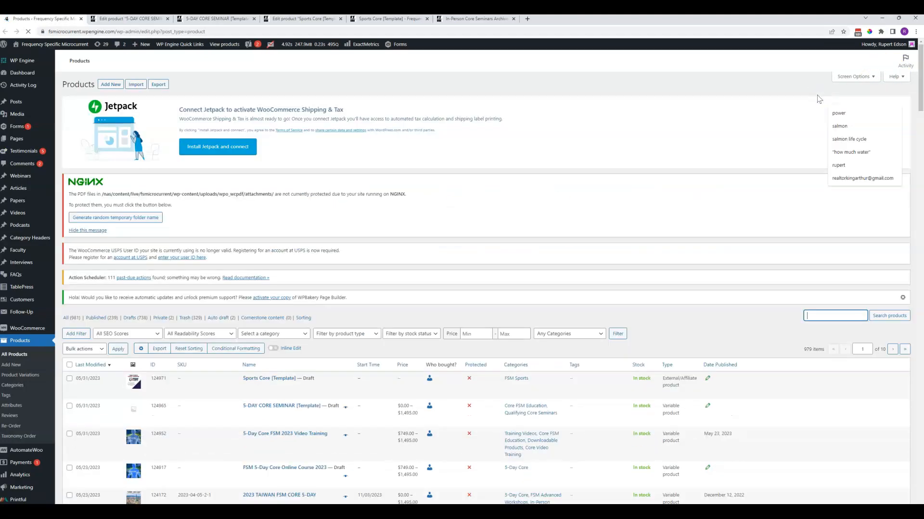
pyautogui.write('tem')
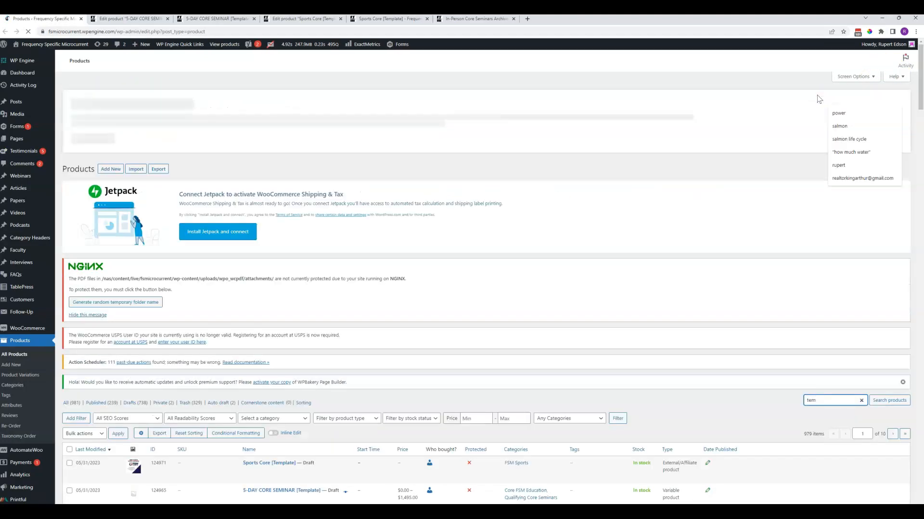
pyautogui.write('plate')
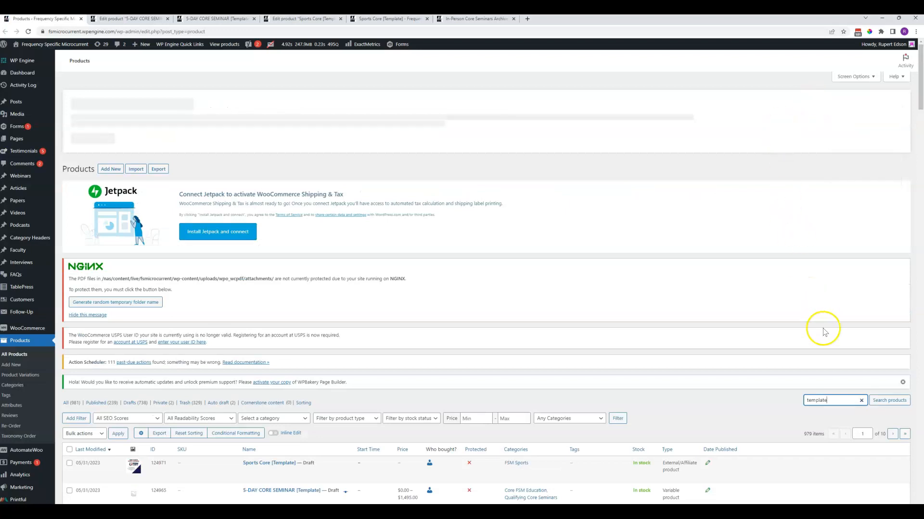
pyautogui.click(878, 397)
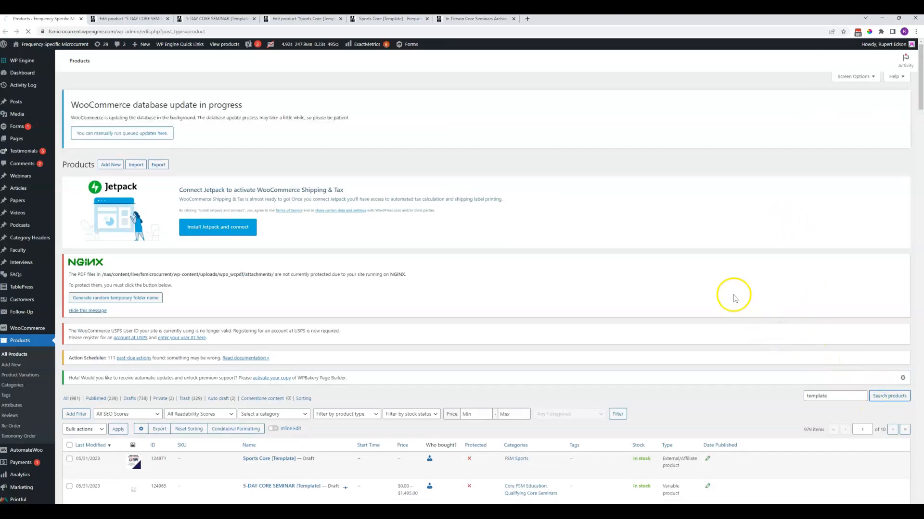
pyautogui.scroll(-3, 618, 274)
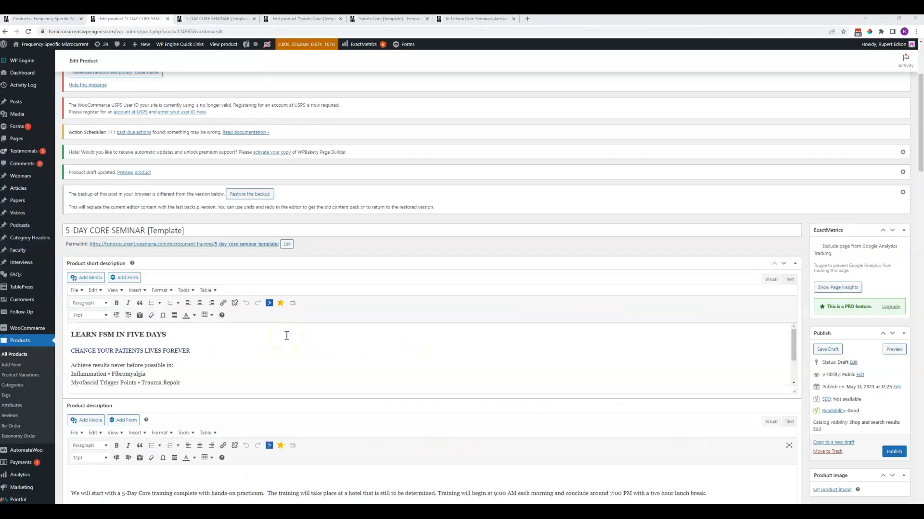
# Review the 5-Day Core Seminar template's descriptions, location and product fields on its edit page
pyautogui.scroll(-2, 287, 335)
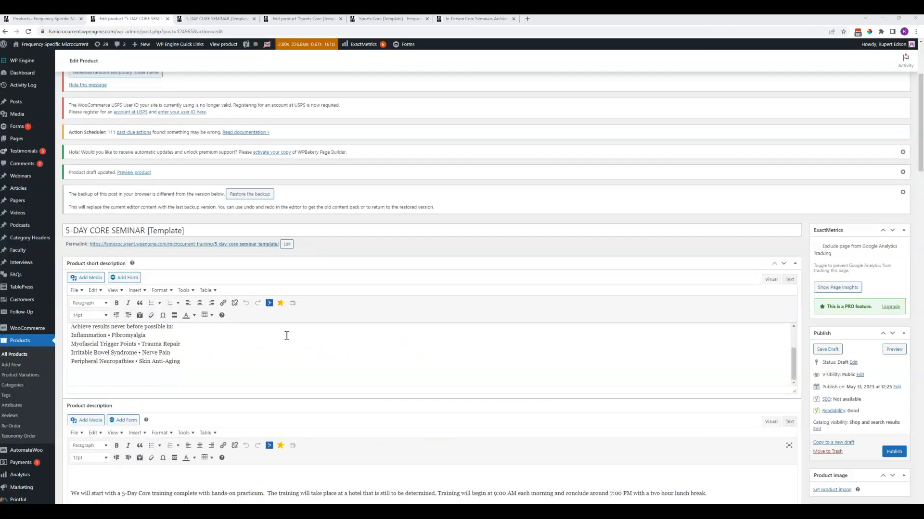
pyautogui.scroll(-3, 608, 355)
pyautogui.scroll(-4, 618, 343)
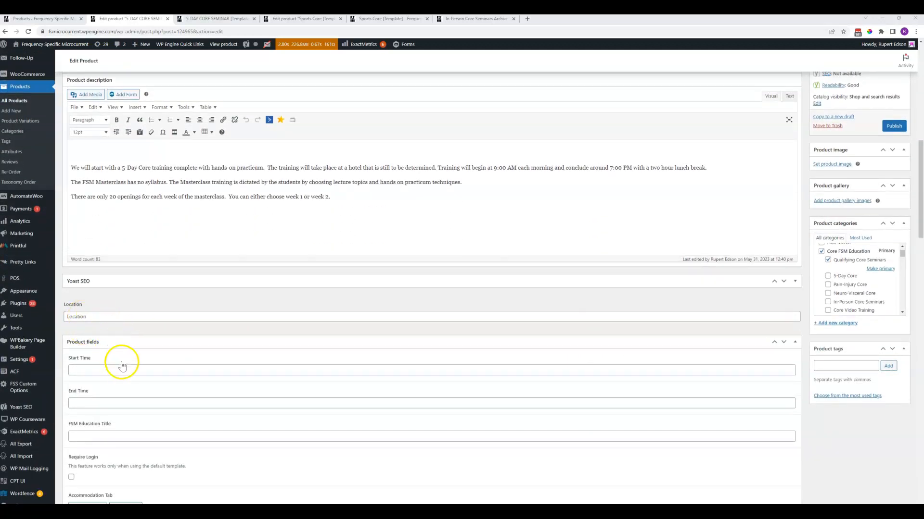
pyautogui.scroll(-2, 118, 363)
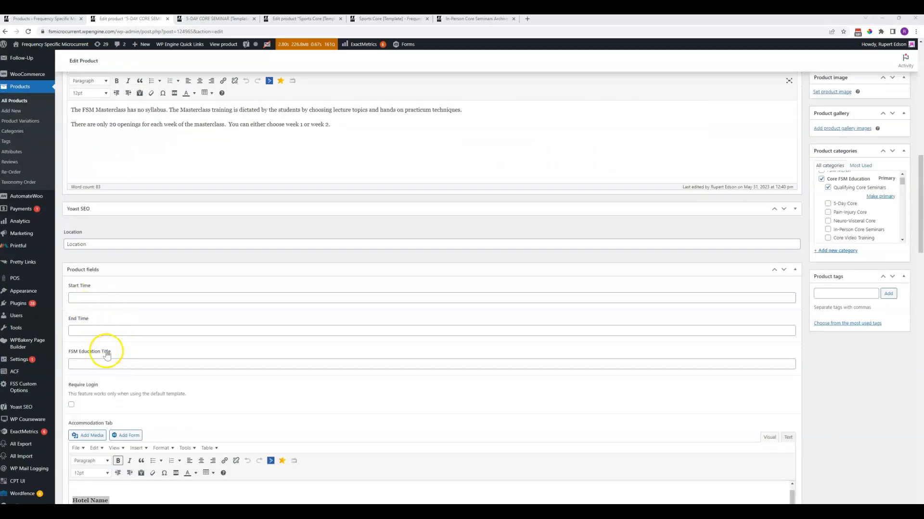
pyautogui.scroll(-4, 145, 368)
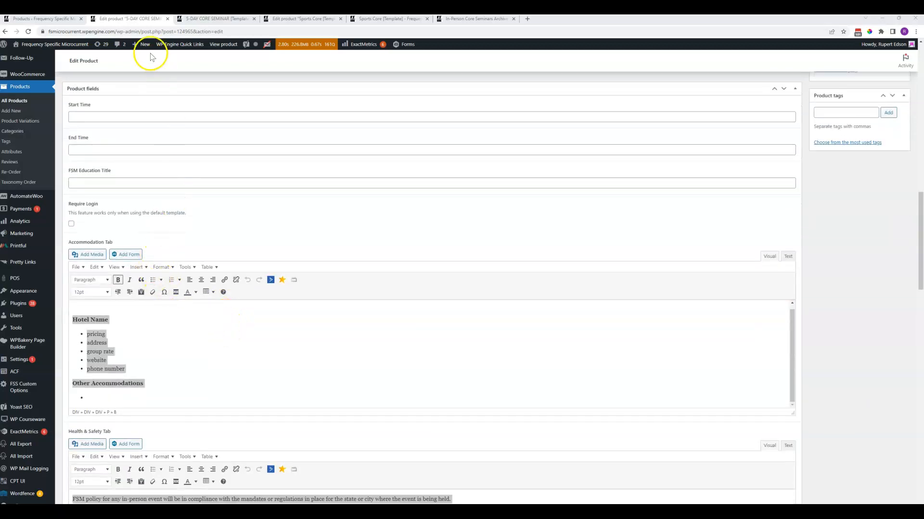
# Examine the Health & Safety, Accomodations, Description, Schedule and Syllabus sections on the 5-Day Core Seminar template's preview
pyautogui.click(207, 19)
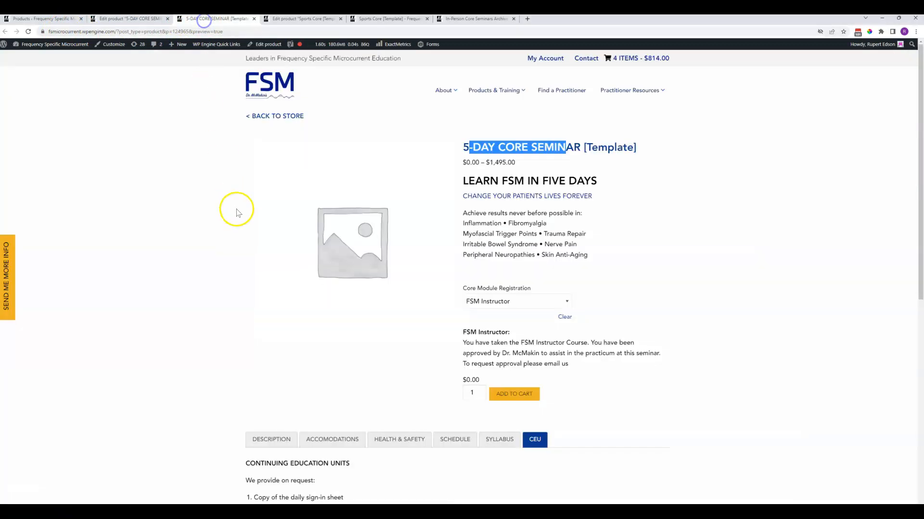
pyautogui.scroll(-3, 253, 248)
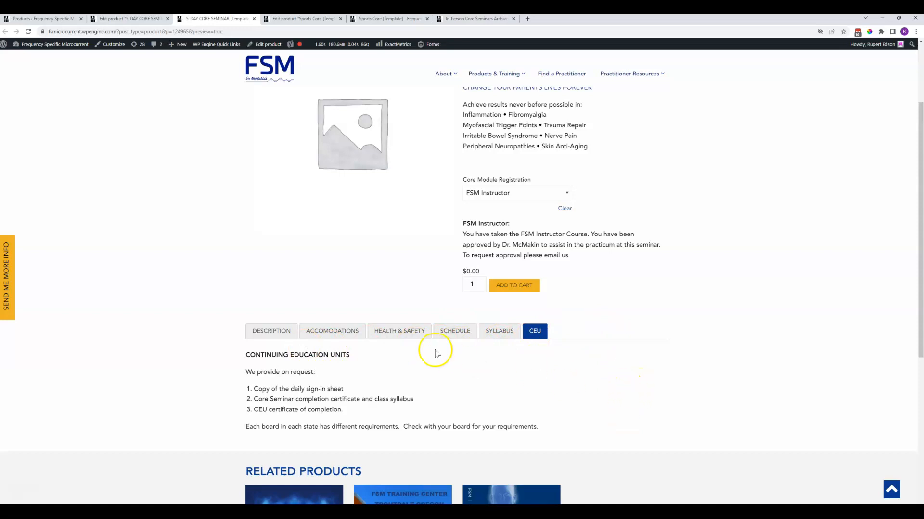
pyautogui.click(392, 332)
pyautogui.click(317, 336)
pyautogui.click(266, 331)
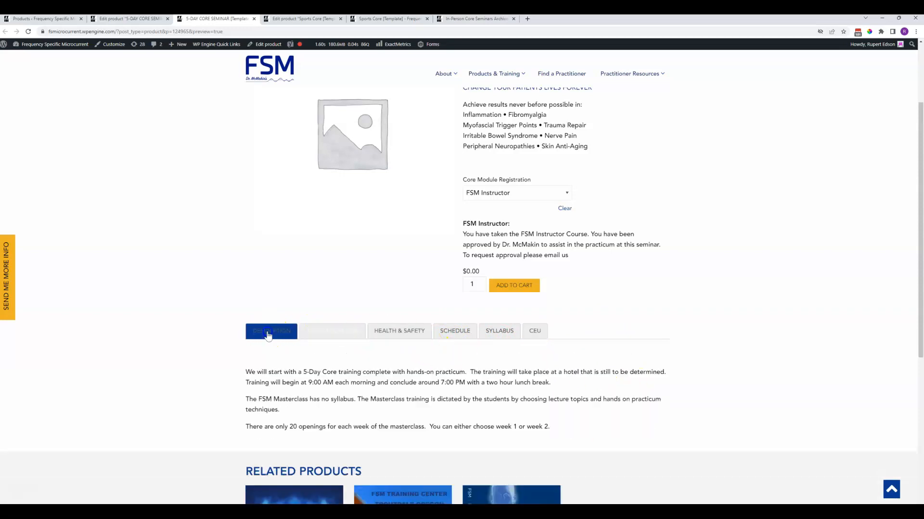
pyautogui.click(455, 332)
pyautogui.click(498, 332)
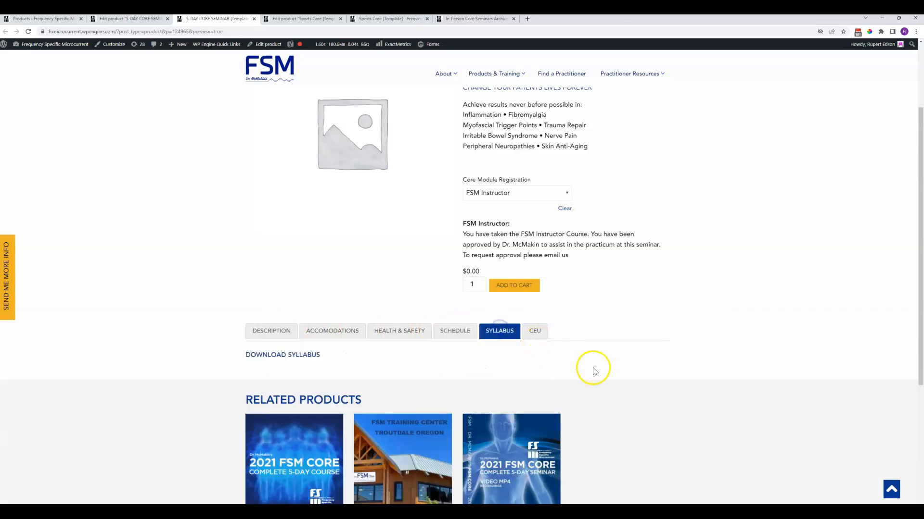
# Examine the placeholder hotel details and the health and safety policy text on the 5-Day Core Seminar template's edit page
pyautogui.click(129, 20)
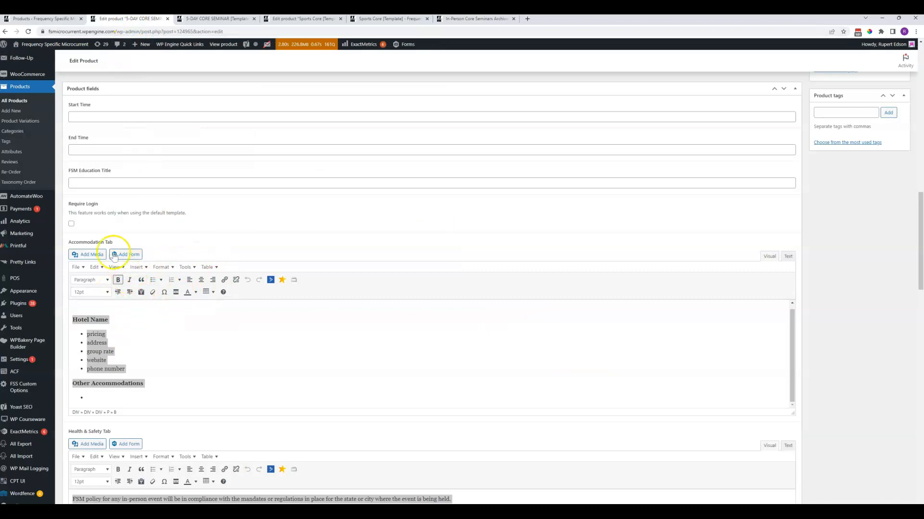
pyautogui.click(160, 361)
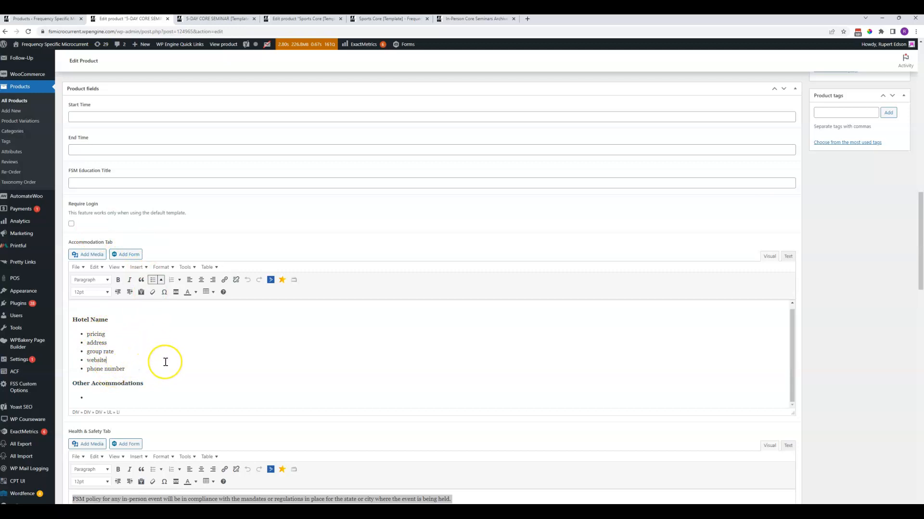
pyautogui.scroll(-1, 163, 361)
pyautogui.scroll(-2, 163, 336)
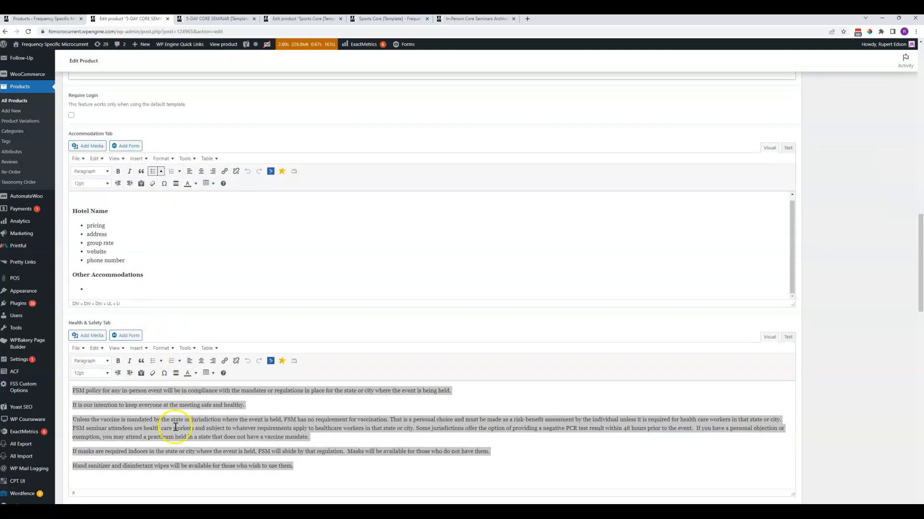
pyautogui.scroll(-2, 185, 378)
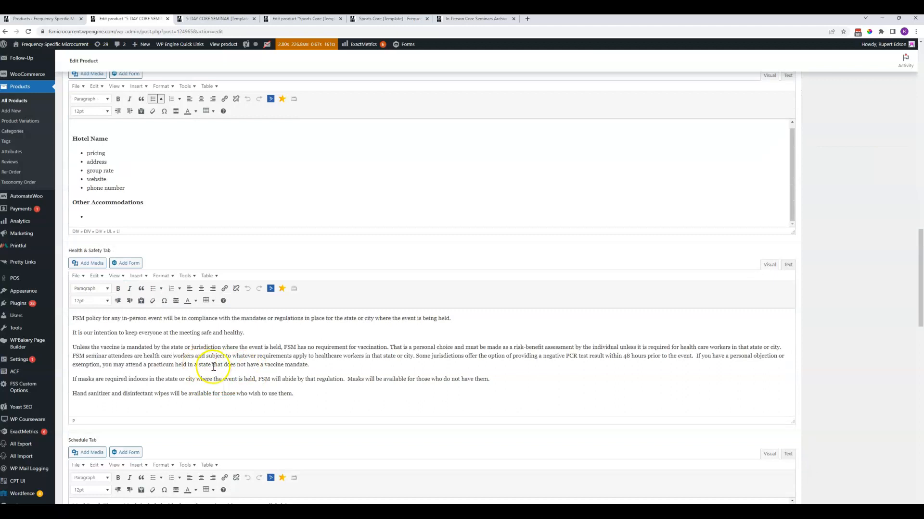
pyautogui.moveTo(294, 393); pyautogui.dragTo(101, 347)
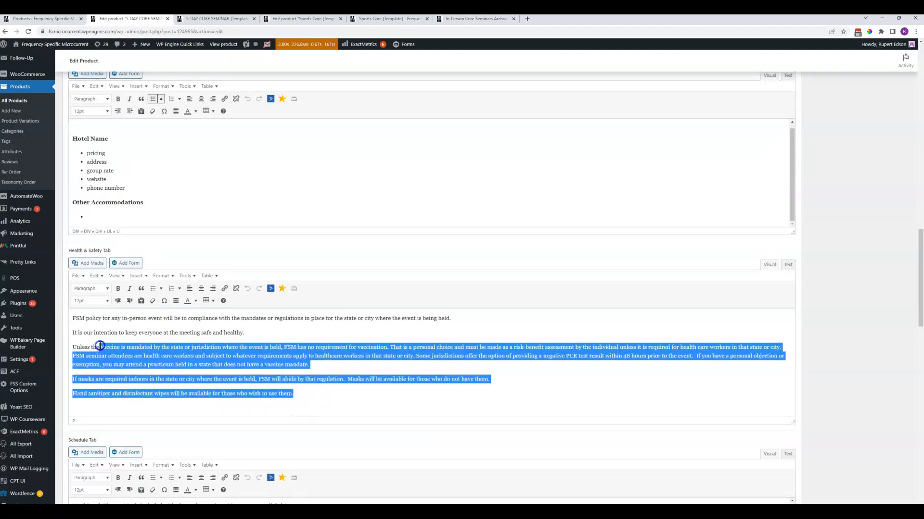
pyautogui.click(171, 345)
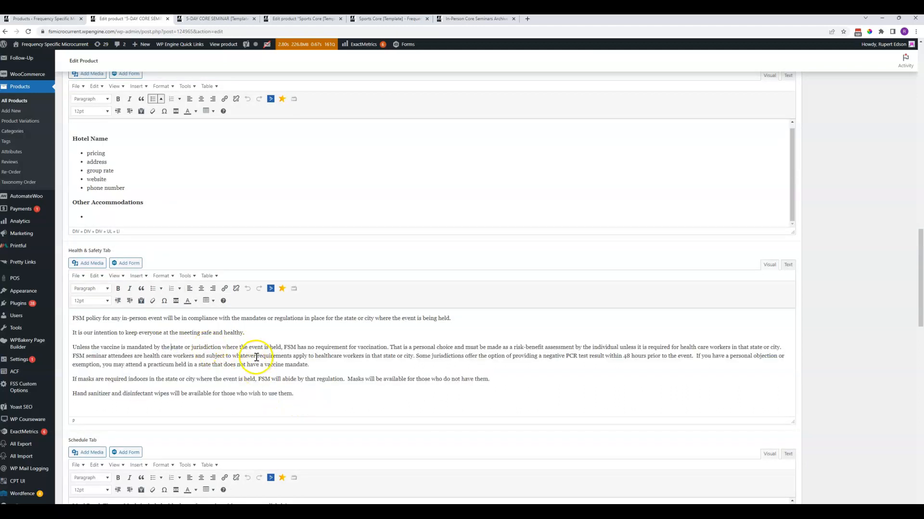
# Examine the Schedule Tab content on the edit page, highlighting the meal break times list
pyautogui.scroll(-3, 257, 357)
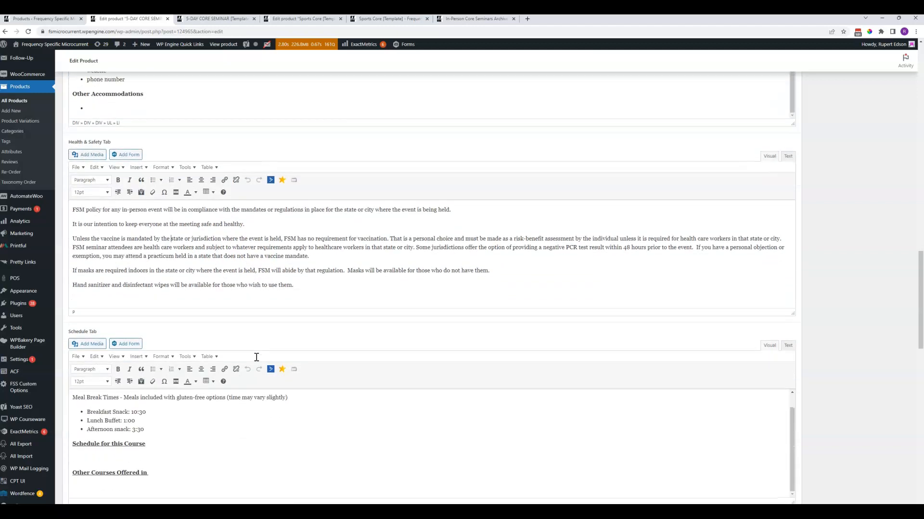
pyautogui.scroll(-2, 256, 357)
pyautogui.click(164, 344)
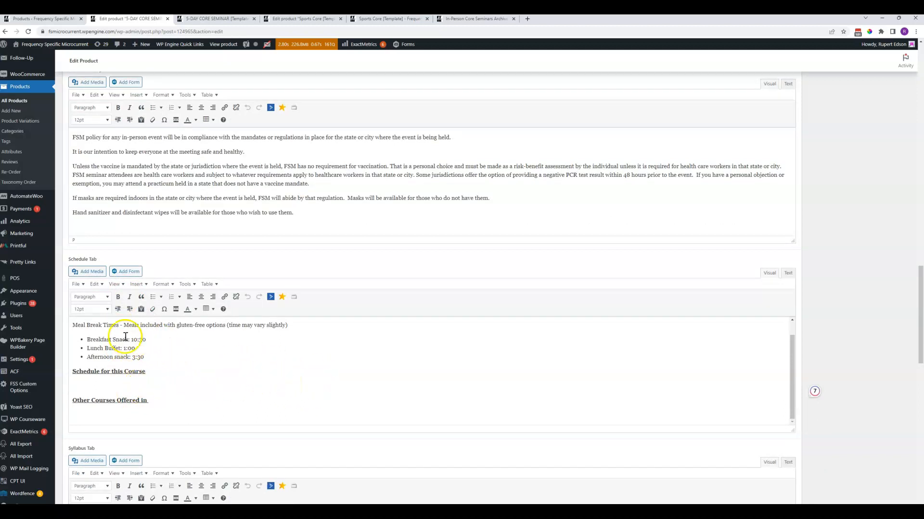
pyautogui.moveTo(159, 359); pyautogui.dragTo(96, 340)
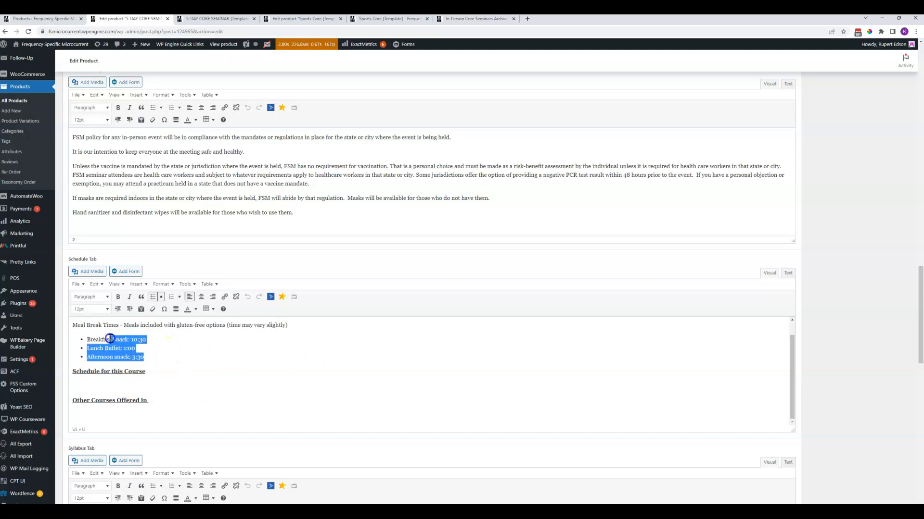
# Examine the Syllabus Tab and CEU Tab content on the template's edit page, highlighting the DOWNLOAD SYLLABUS link text
pyautogui.click(250, 349)
pyautogui.scroll(-4, 259, 363)
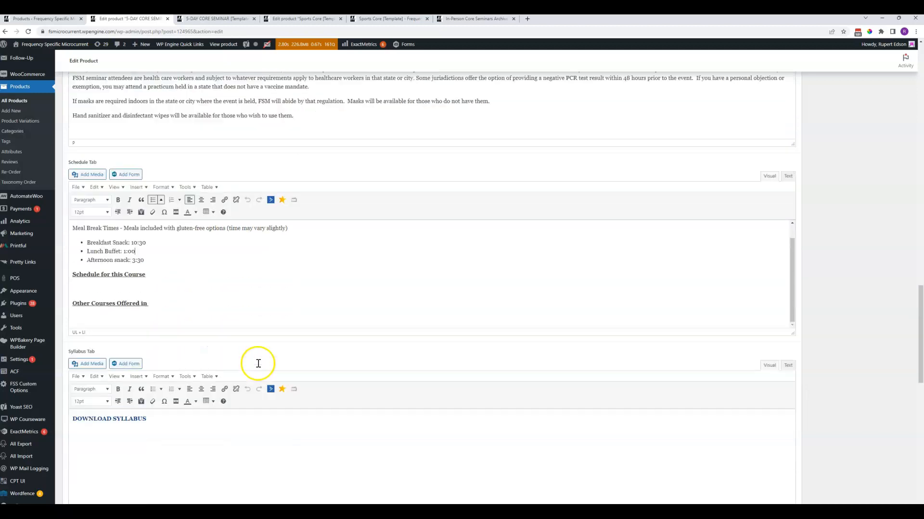
pyautogui.click(142, 335)
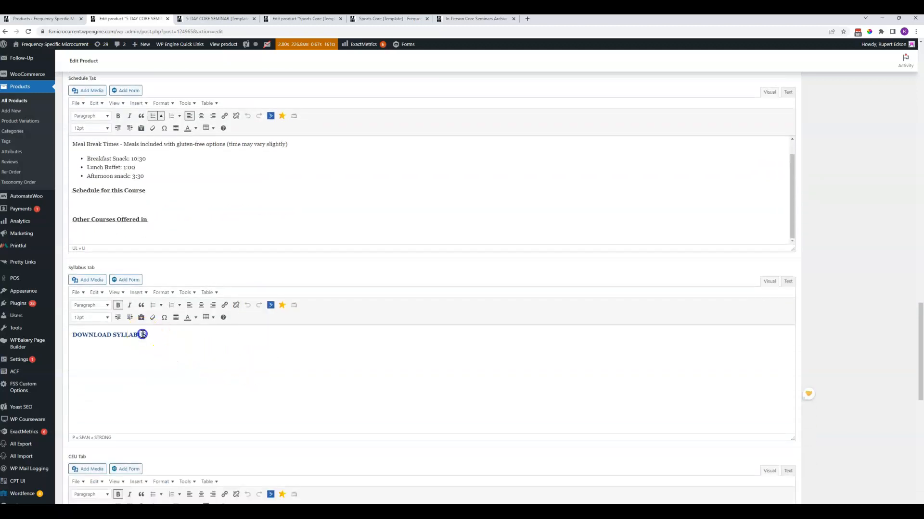
pyautogui.moveTo(153, 335); pyautogui.dragTo(82, 335)
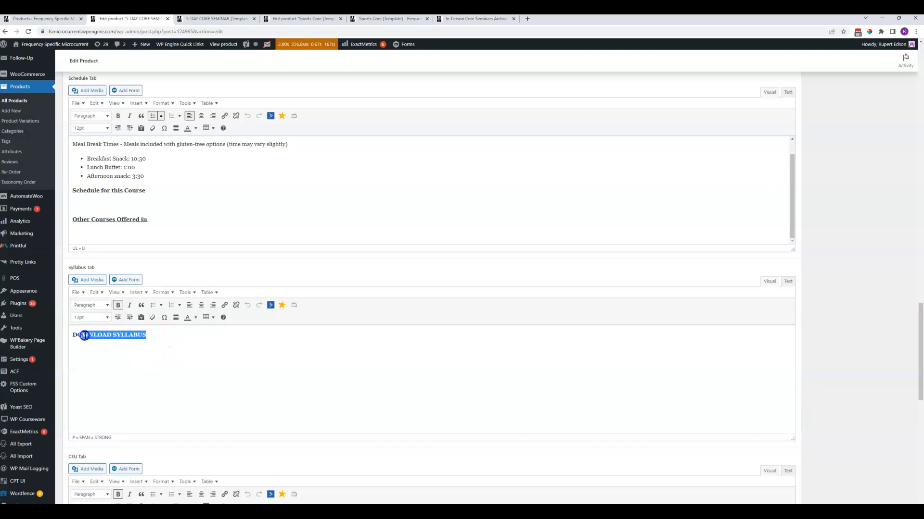
pyautogui.click(177, 351)
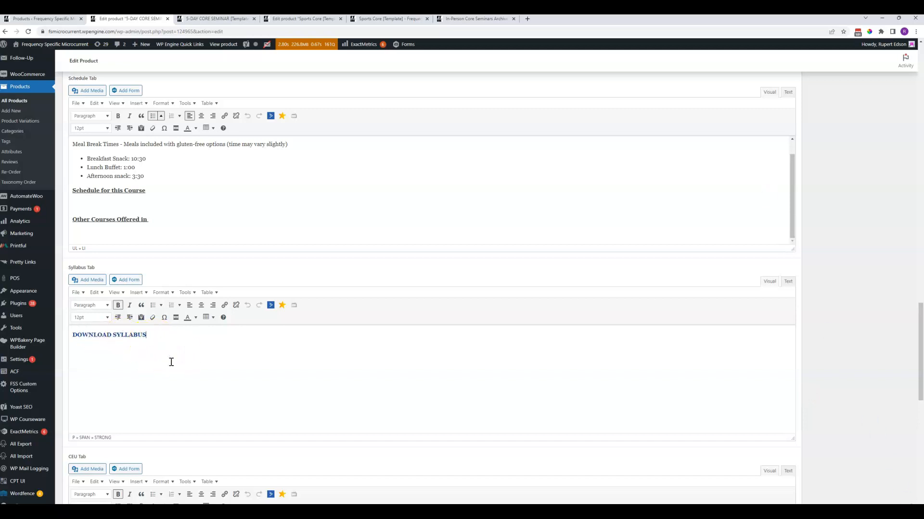
pyautogui.scroll(-3, 191, 365)
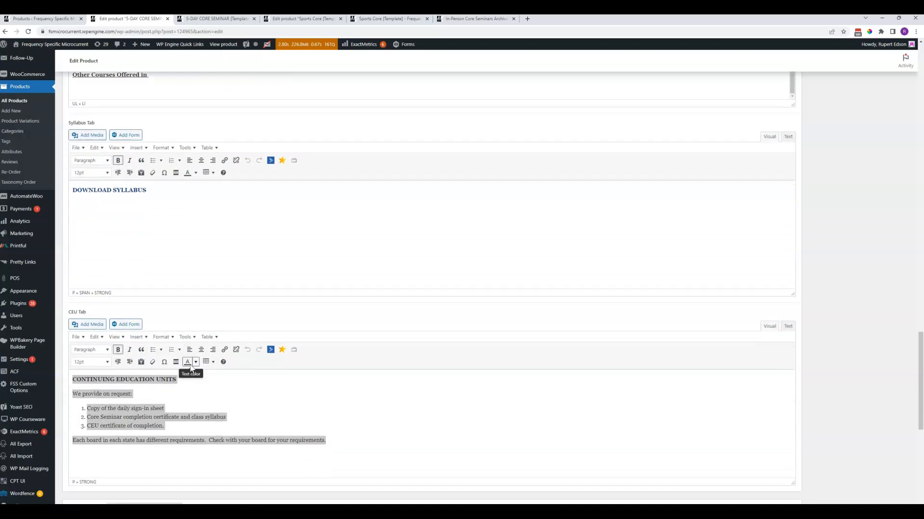
pyautogui.click(228, 399)
pyautogui.click(227, 398)
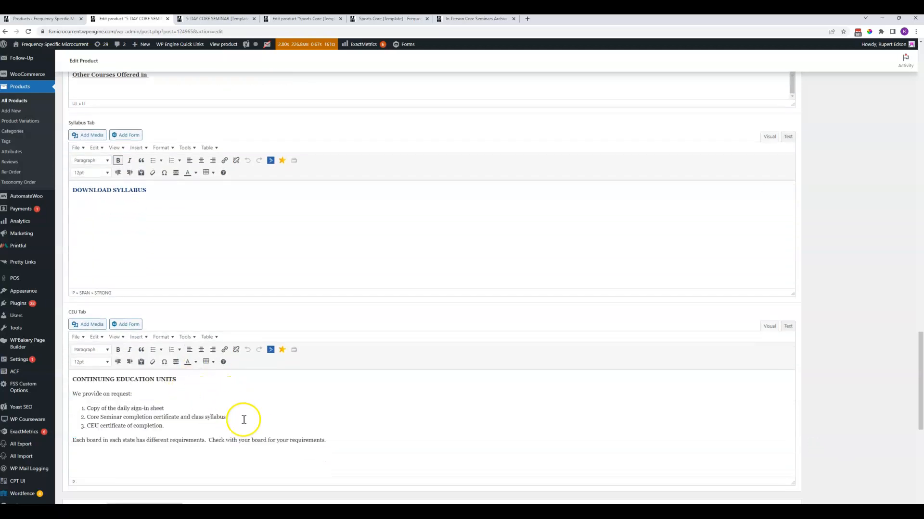
pyautogui.scroll(-2, 254, 420)
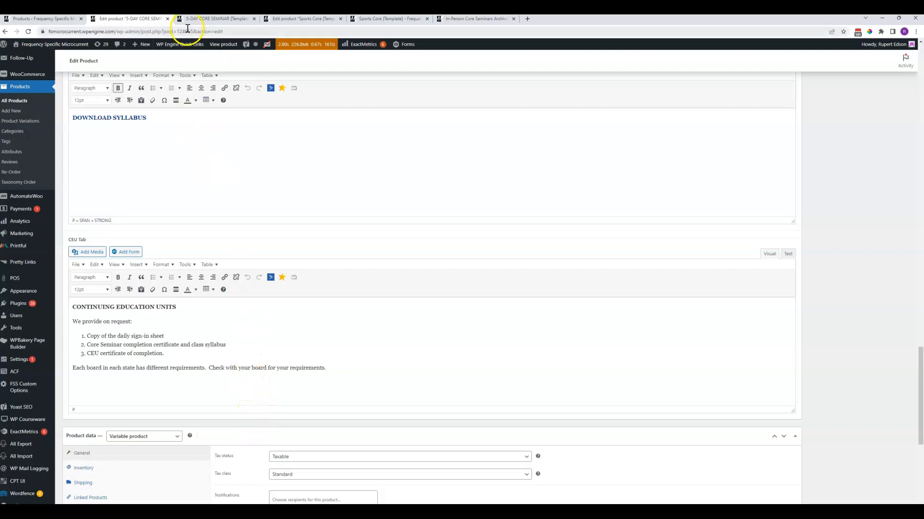
# Check the Description, Accomodations, Health & Safety, Schedule, Syllabus and CEU sections in turn on the 5-Day Core Seminar template's preview
pyautogui.click(208, 19)
pyautogui.click(271, 337)
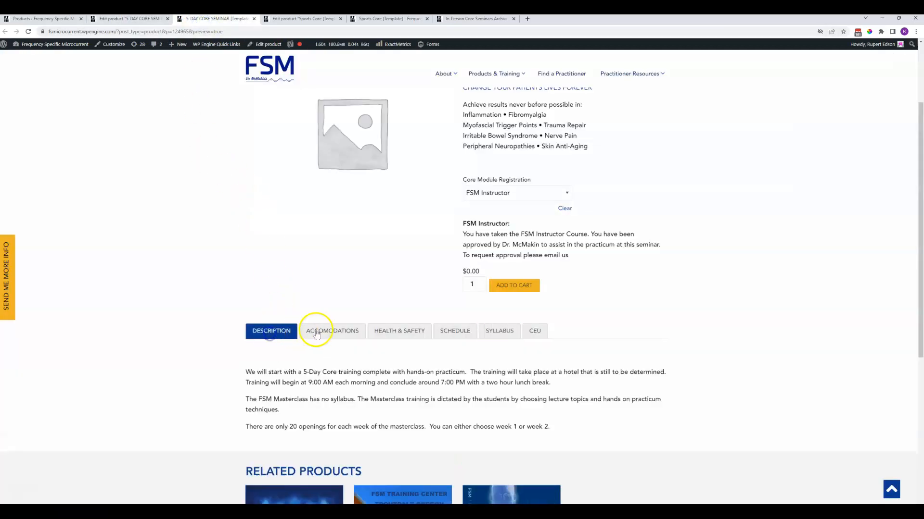
pyautogui.click(323, 331)
pyautogui.click(404, 330)
pyautogui.click(453, 332)
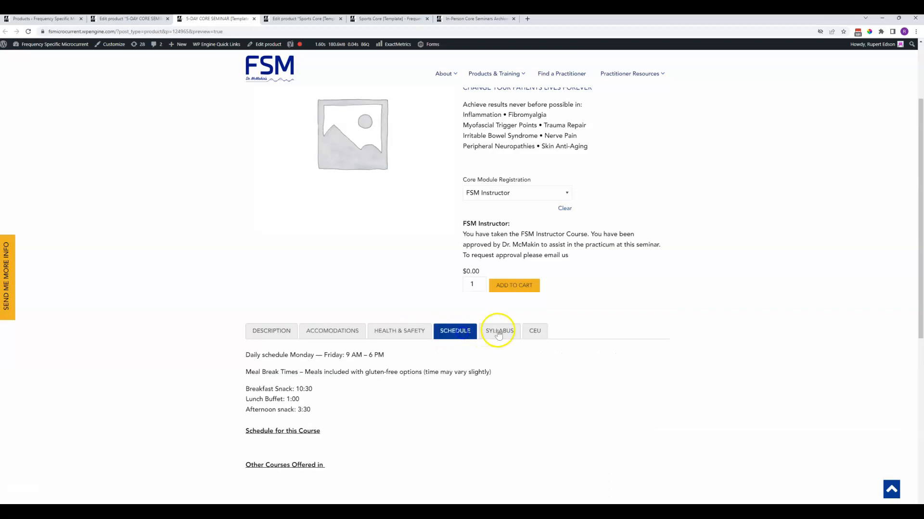
pyautogui.click(499, 331)
pyautogui.click(534, 331)
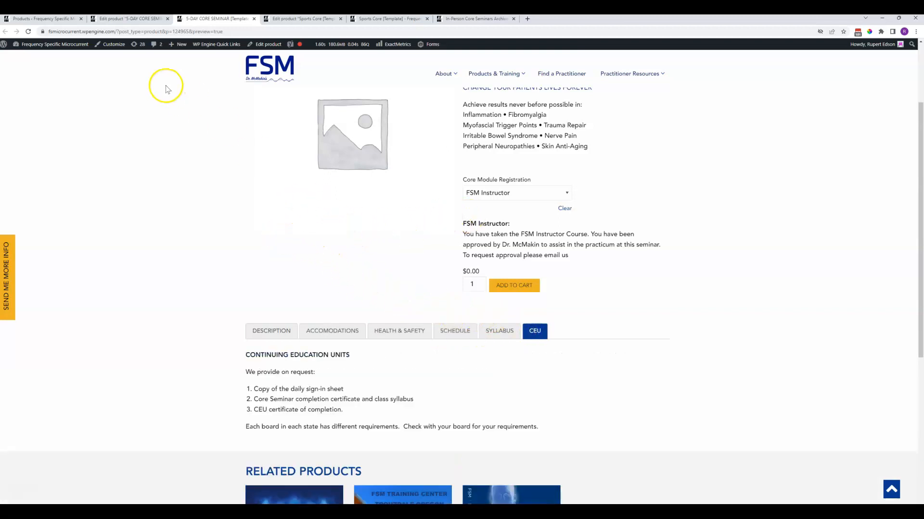
# Try the Core Module Registration options First Time Practitioner, Practitioner Assistant and Student - Currently Enrolled on the preview to compare descriptions and prices
pyautogui.scroll(1, 366, 249)
pyautogui.scroll(2, 365, 250)
pyautogui.click(519, 301)
pyautogui.click(515, 321)
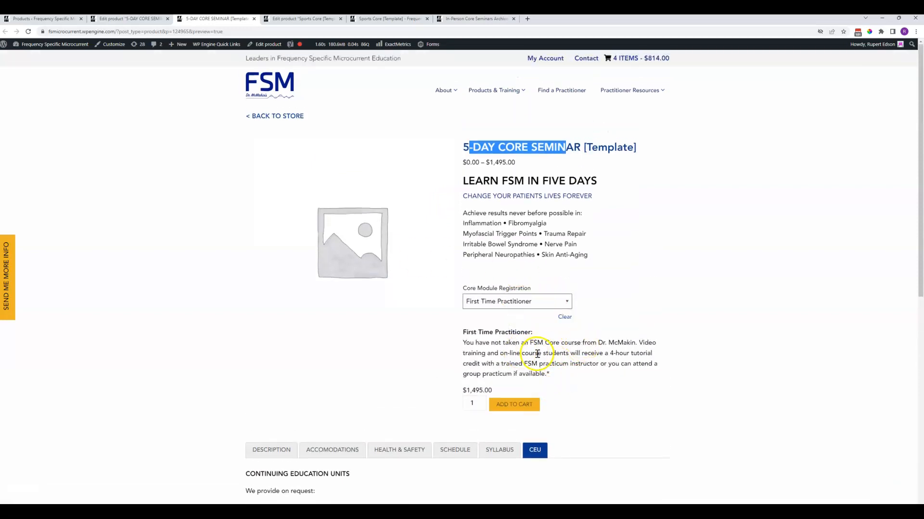
pyautogui.click(505, 301)
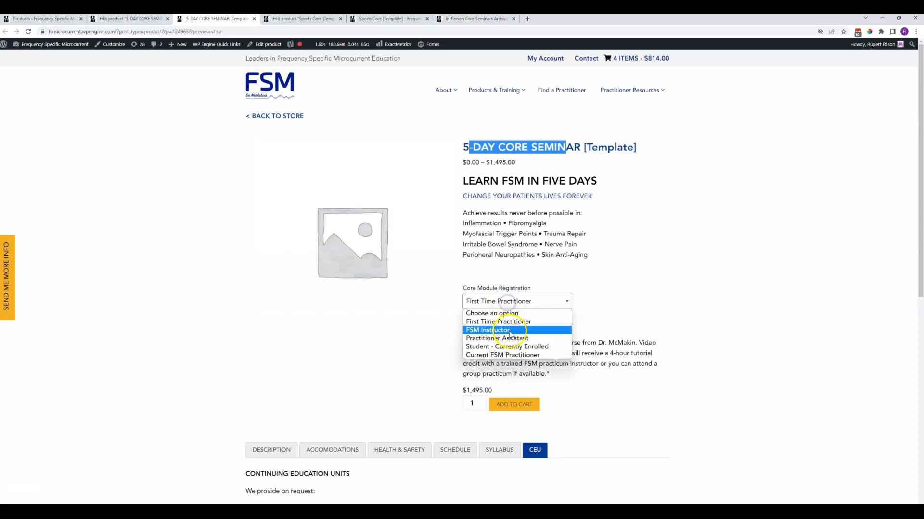
pyautogui.click(506, 327)
pyautogui.click(505, 301)
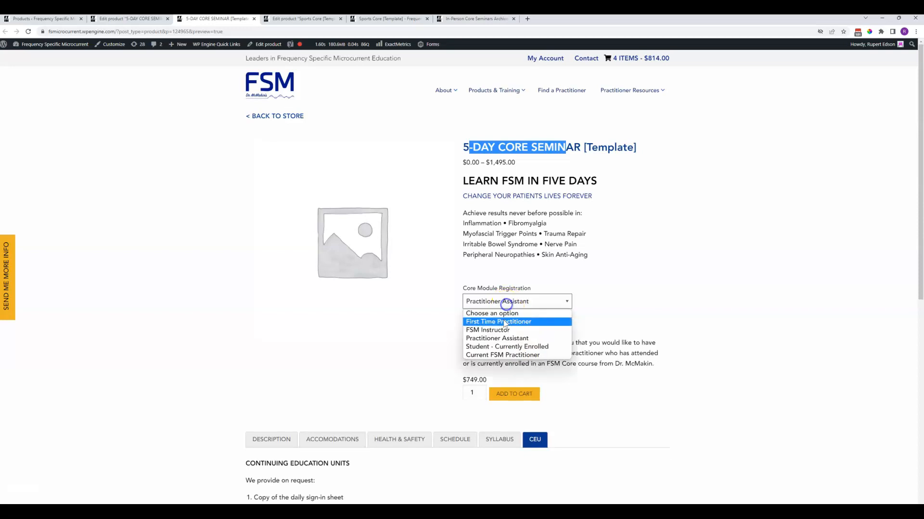
pyautogui.click(504, 346)
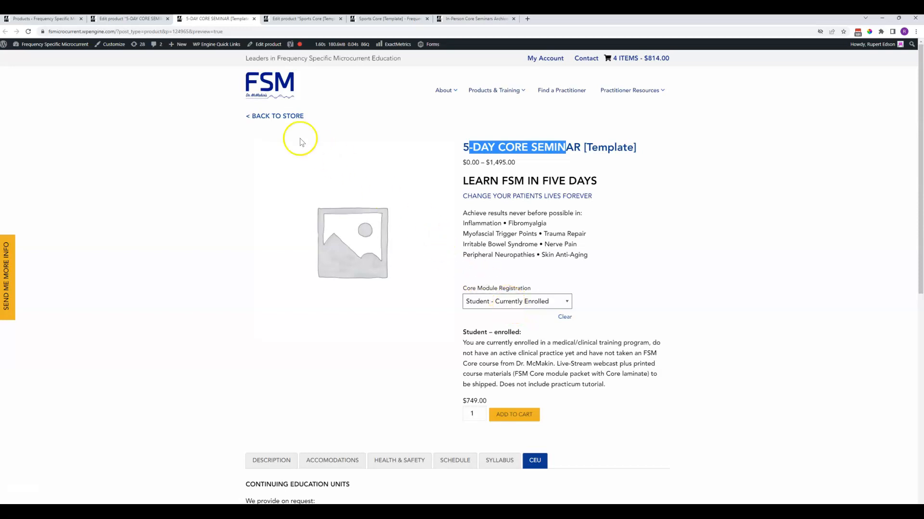
# Inspect the Core Module Registration attribute's values and the available attribute types in the product data on the template's edit page
pyautogui.click(126, 23)
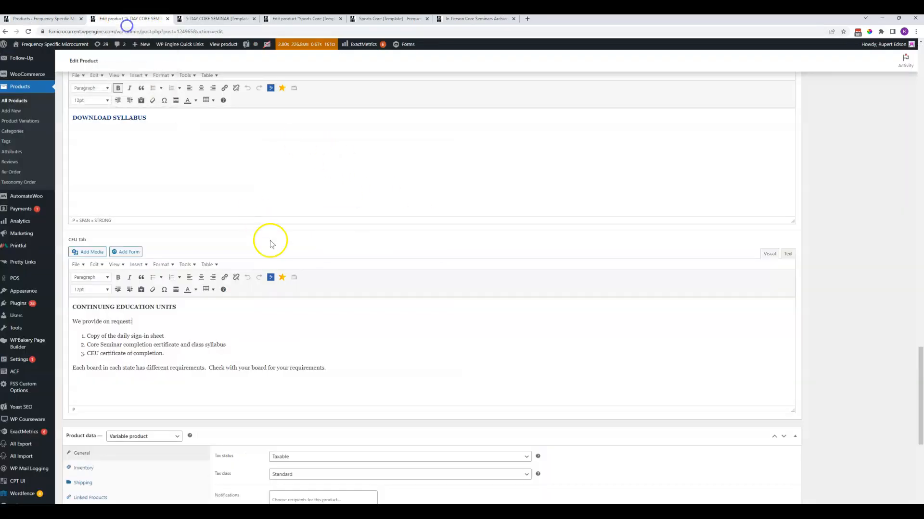
pyautogui.scroll(-5, 270, 244)
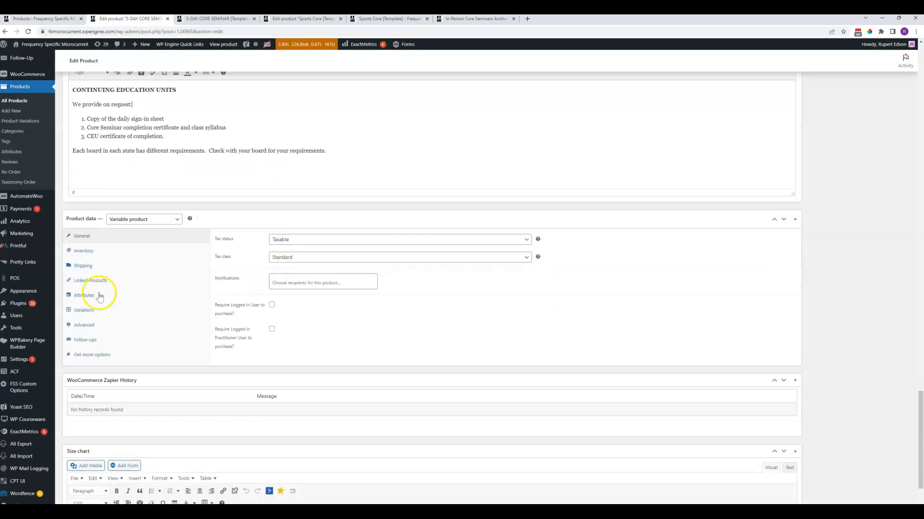
pyautogui.click(98, 301)
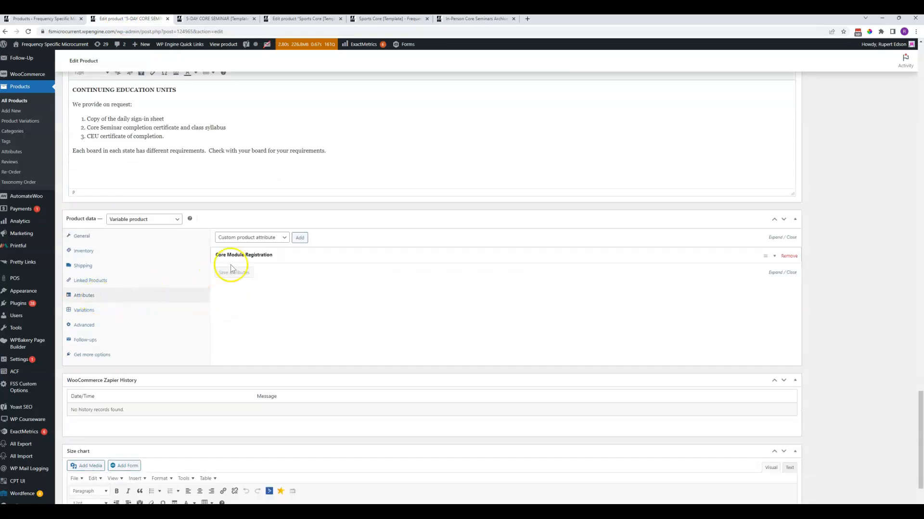
pyautogui.click(297, 259)
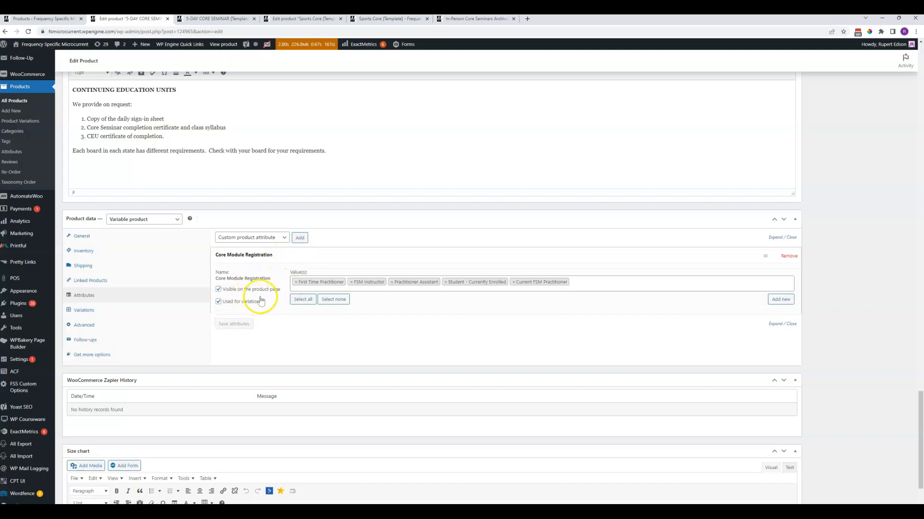
pyautogui.click(265, 238)
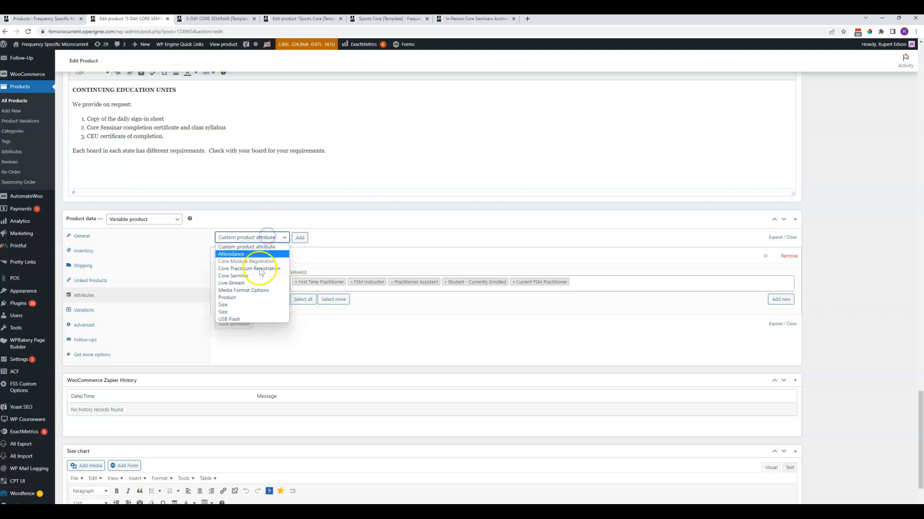
pyautogui.click(431, 342)
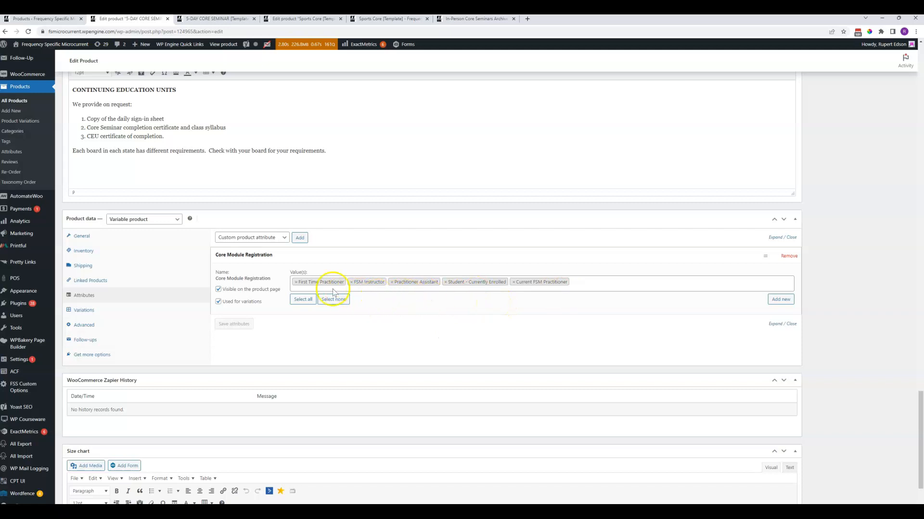
# Review the product variations, inspecting the First Time Practitioner and Practitioner Assistant details and collapsing each again
pyautogui.click(244, 330)
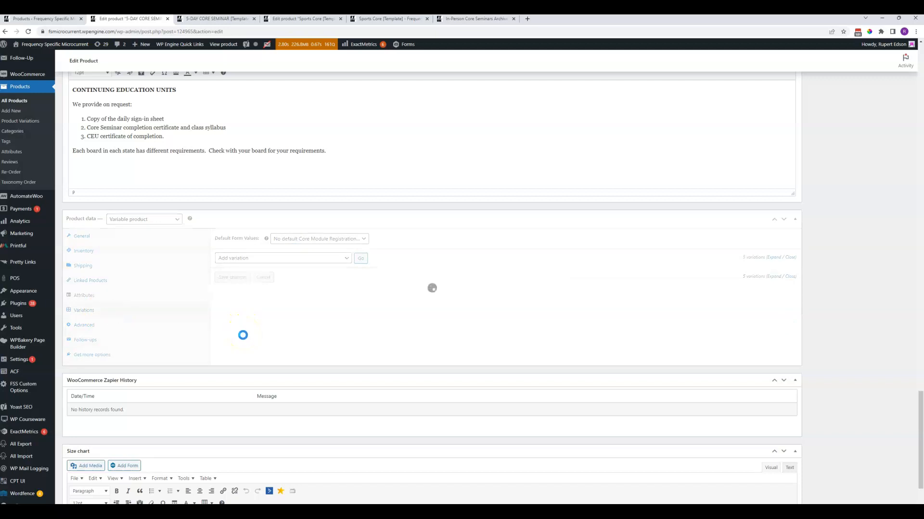
pyautogui.click(354, 299)
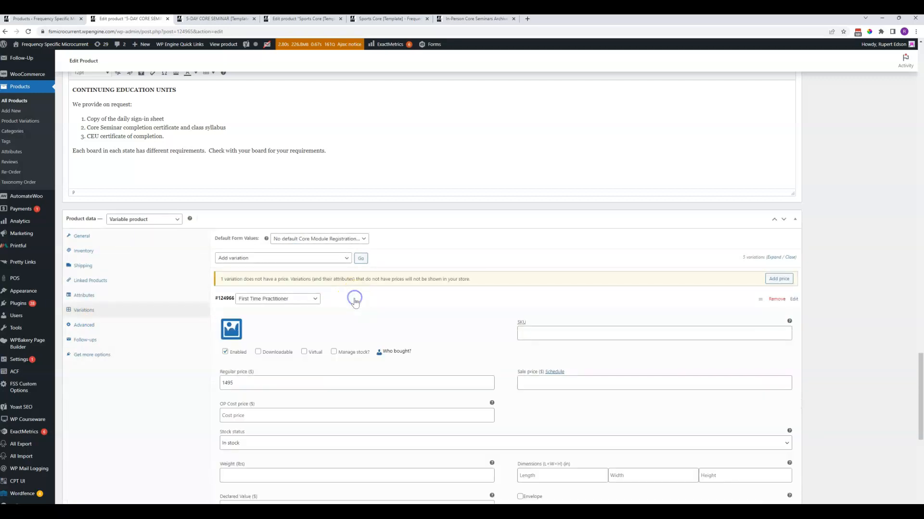
pyautogui.scroll(-2, 376, 315)
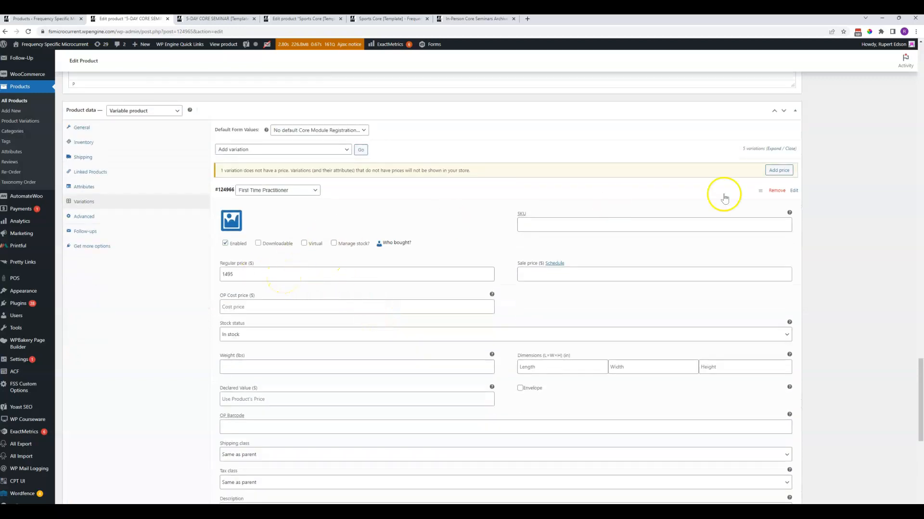
pyautogui.click(315, 190)
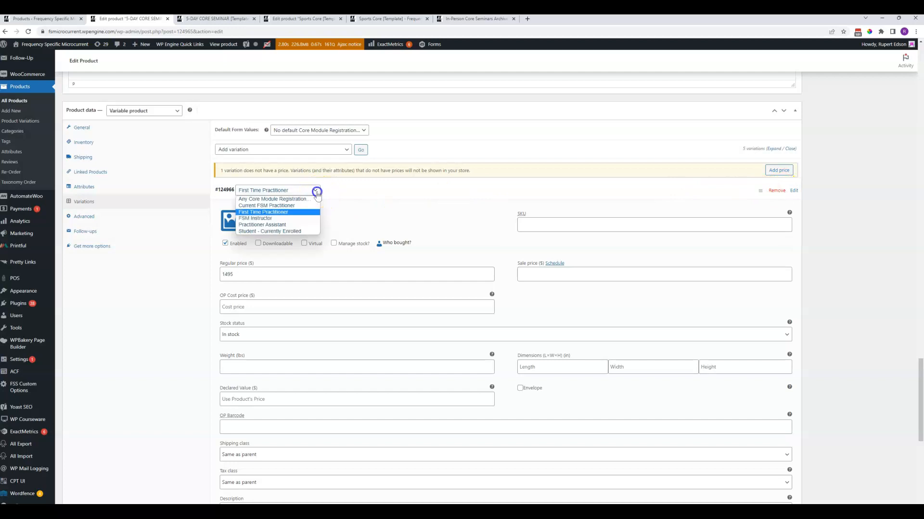
pyautogui.click(394, 189)
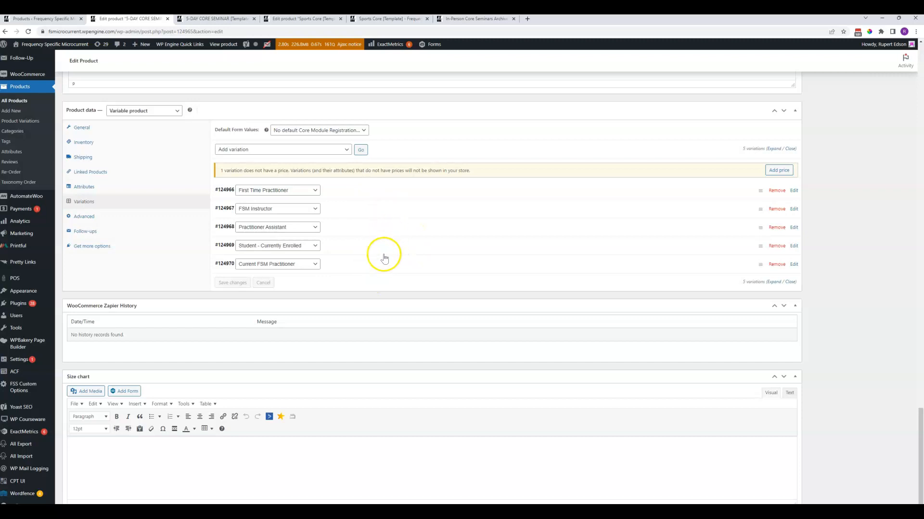
pyautogui.click(337, 227)
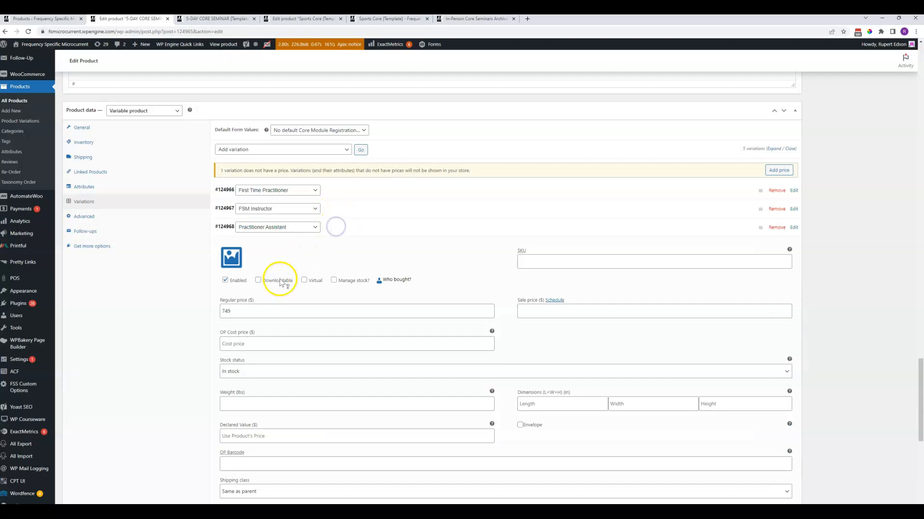
pyautogui.click(342, 227)
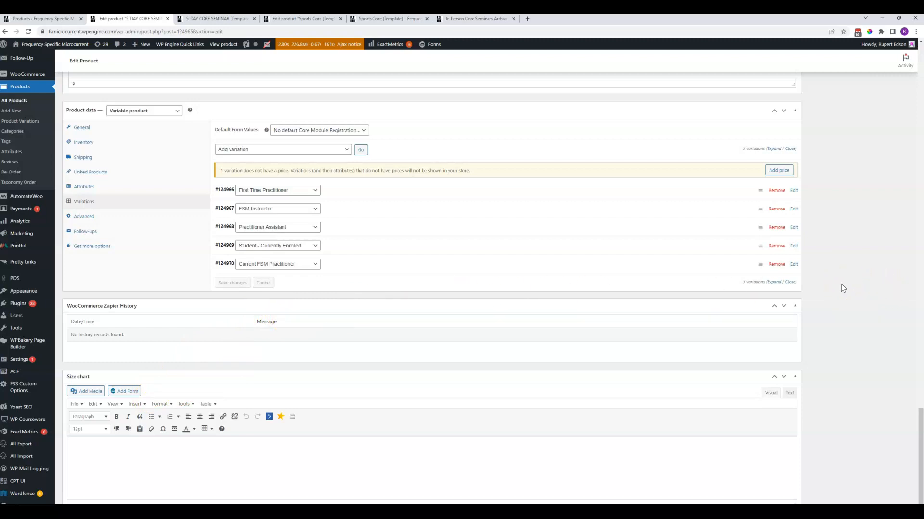
# Return to the products list filtered by "template"
pyautogui.click(42, 18)
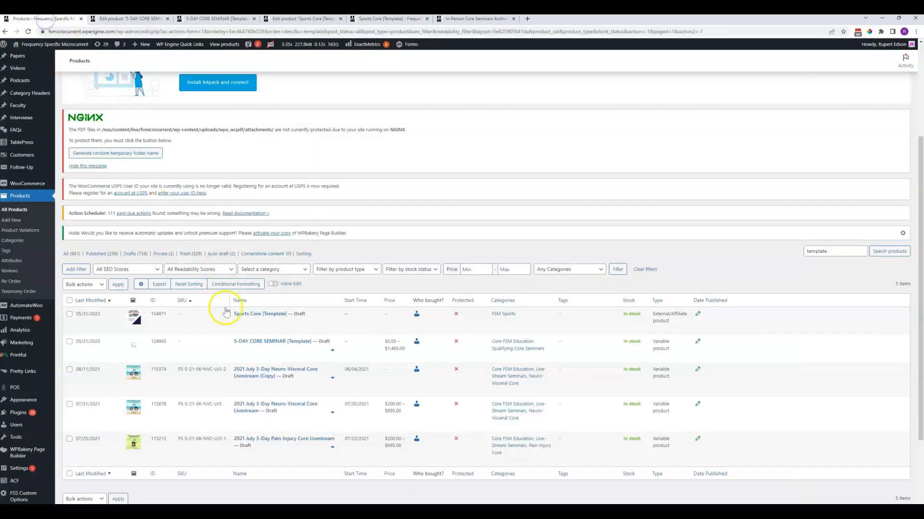